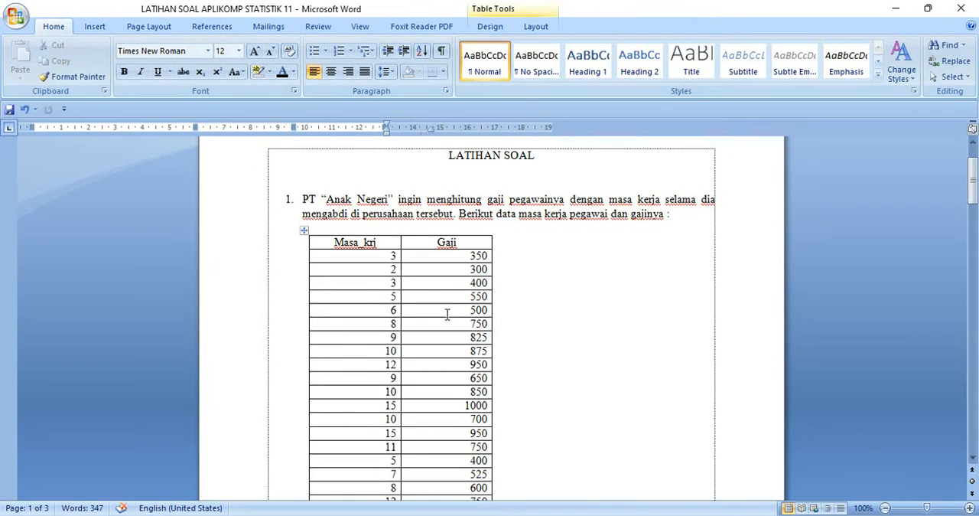
# In SPSS, set up a linear regression on Latihan Soal Pertemuan 10.sav with masa_krj as dependent and gaji as independent variable.
pyautogui.scroll(-3, 395, 332)
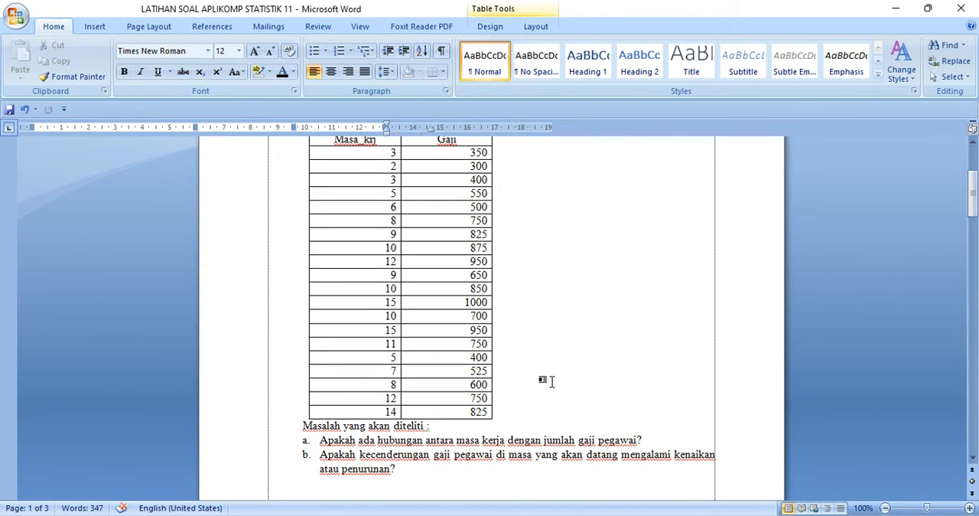
pyautogui.scroll(-1, 552, 381)
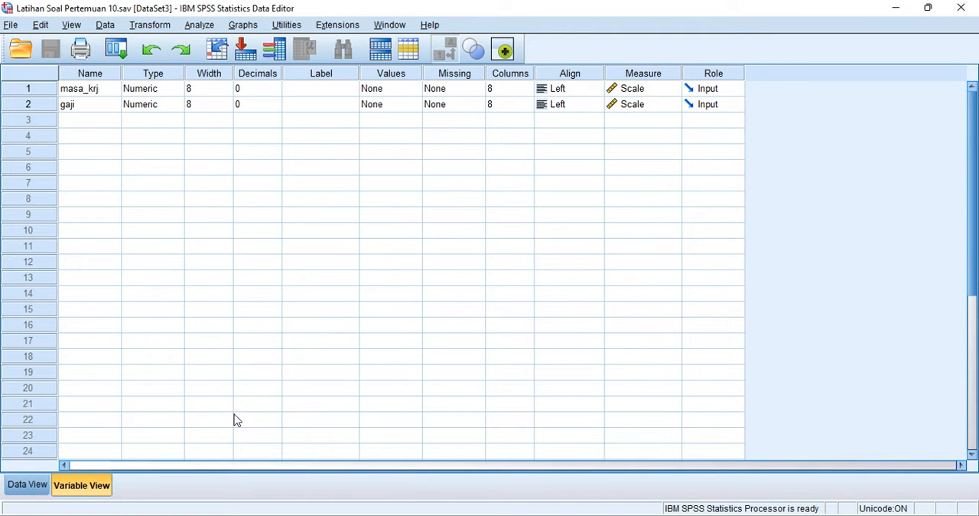
pyautogui.click(17, 484)
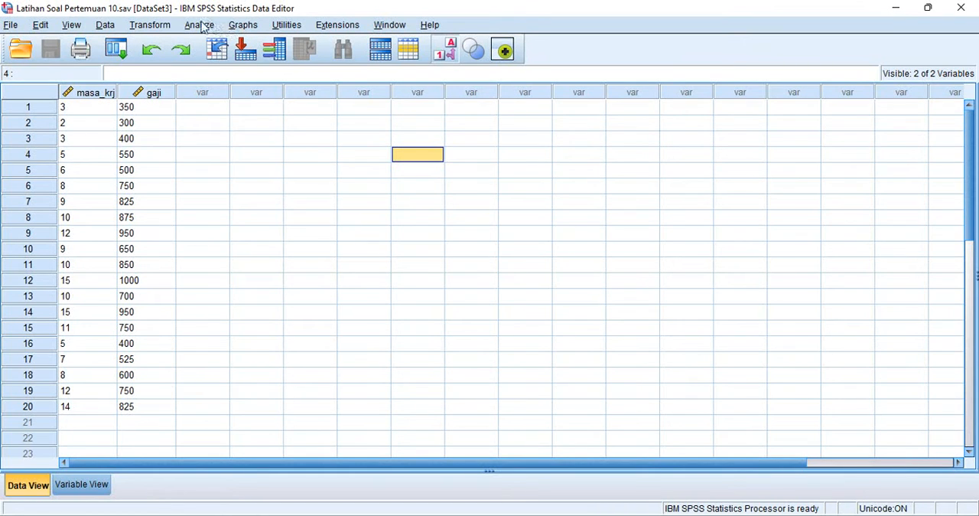
pyautogui.click(200, 26)
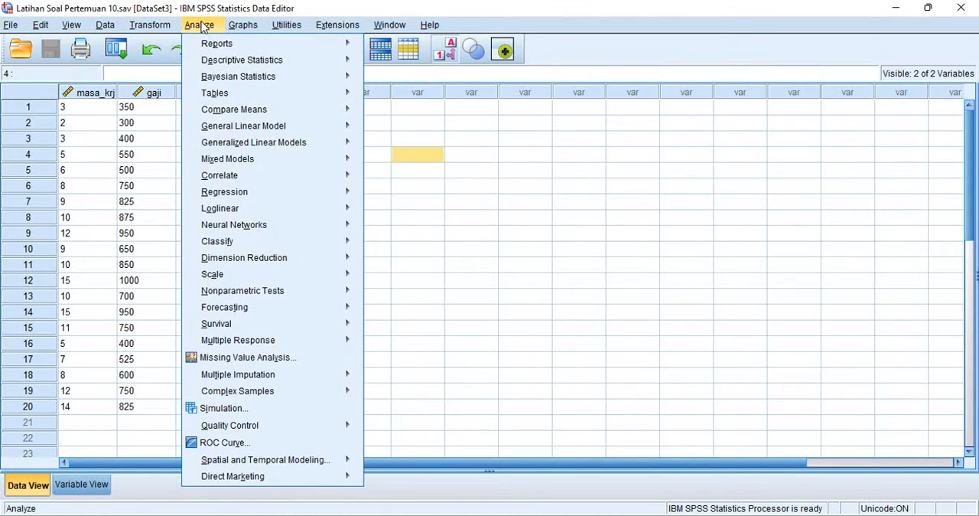
pyautogui.moveTo(255, 194)
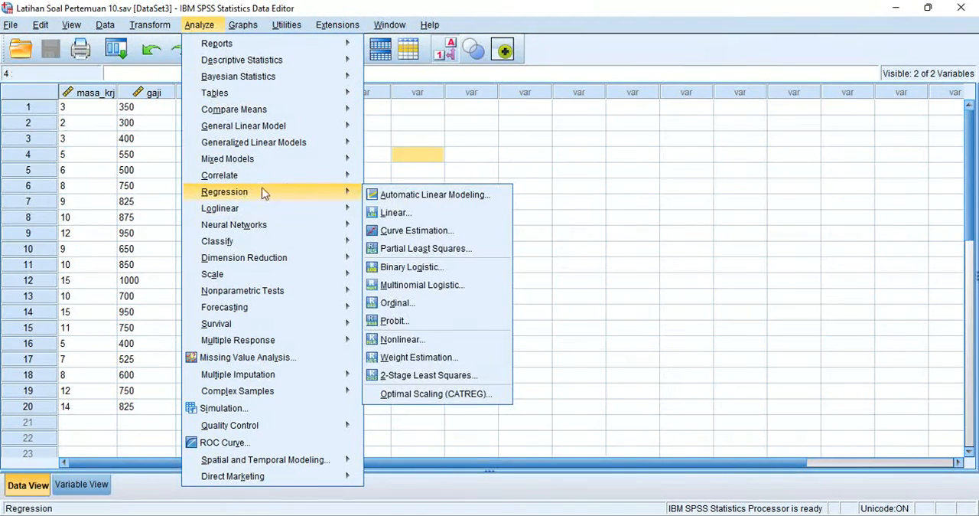
pyautogui.click(406, 214)
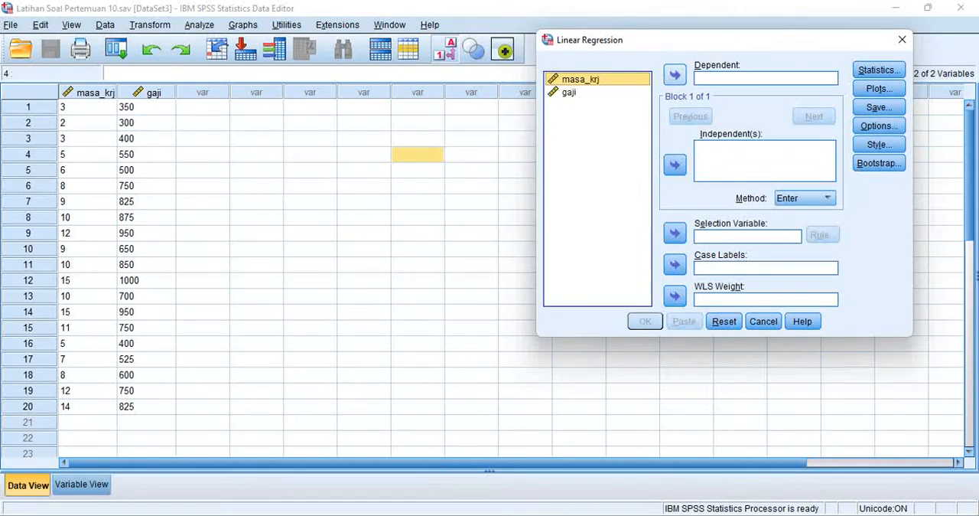
pyautogui.click(675, 75)
pyautogui.click(570, 79)
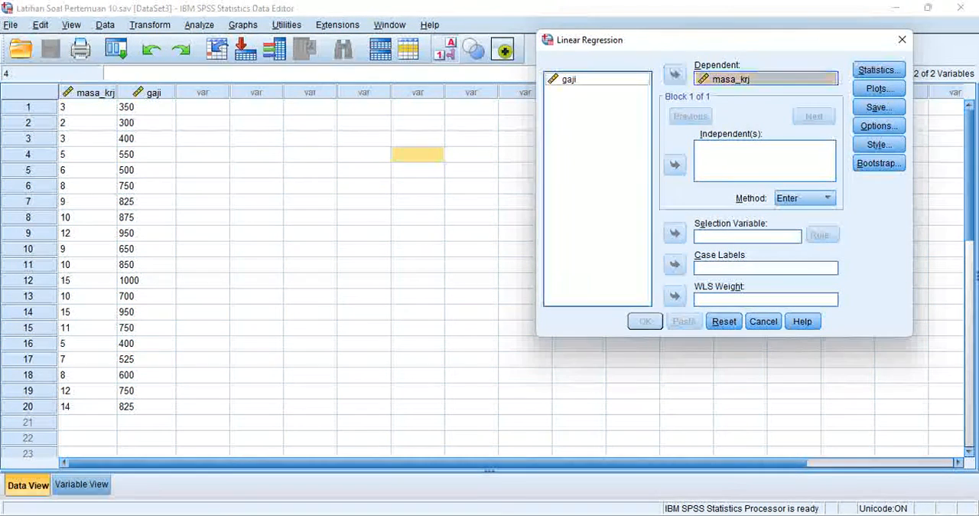
pyautogui.click(675, 165)
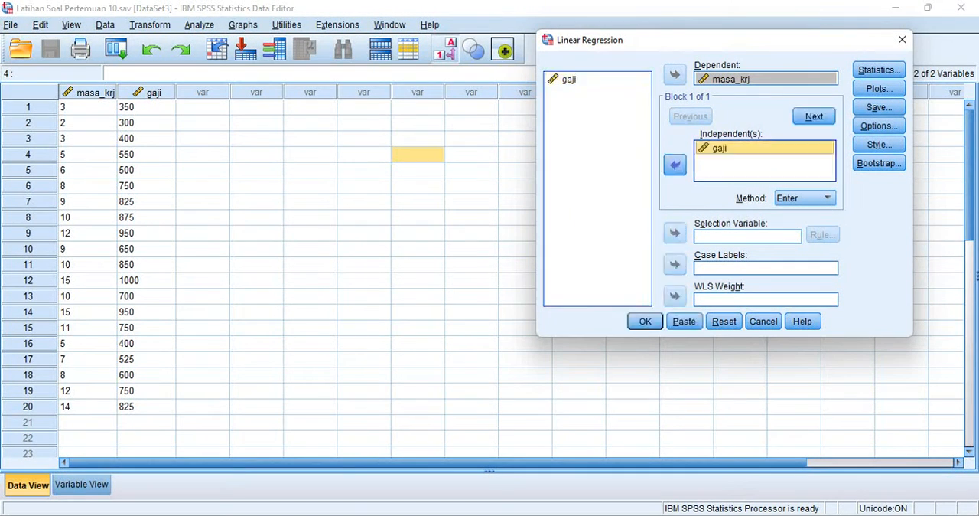
# Add Descriptives to the masa_krj regression statistics, keeping the default stepping and missing-value options, and run the analysis.
pyautogui.click(879, 126)
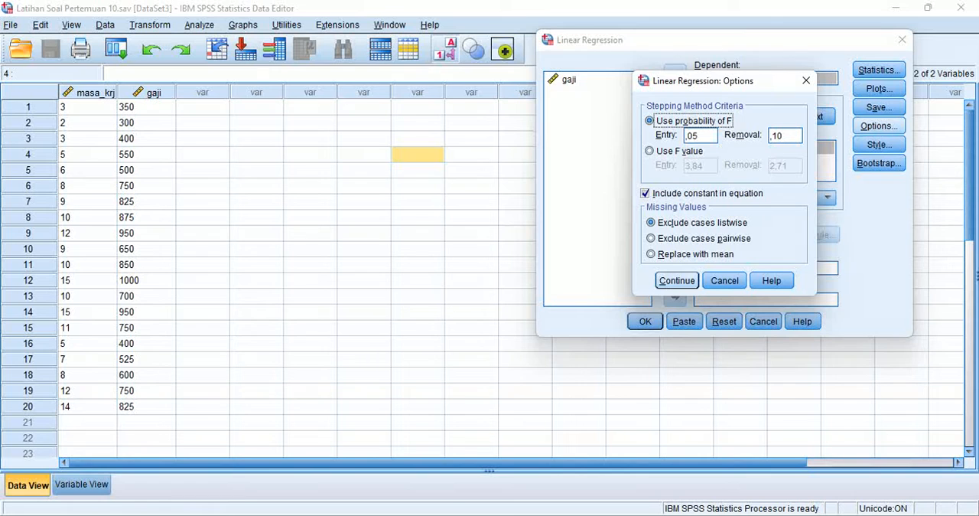
pyautogui.press('Return')
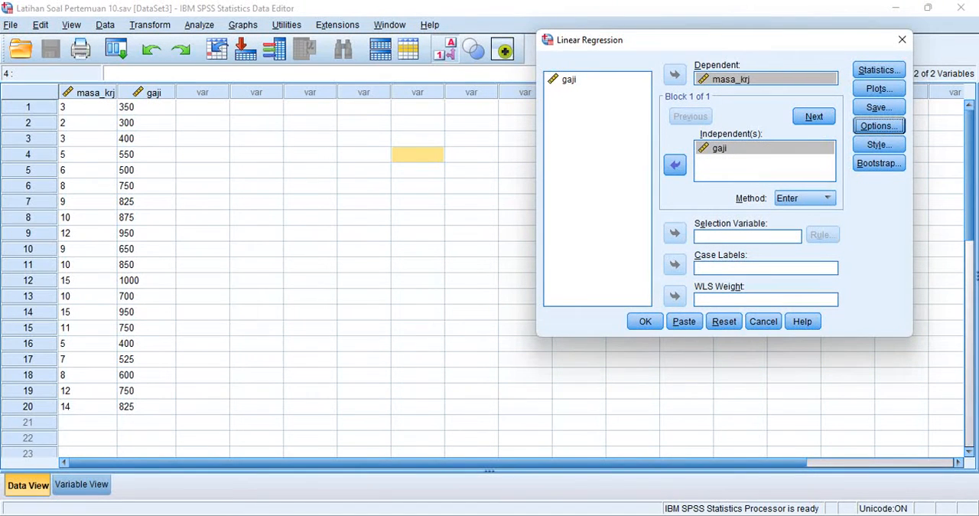
pyautogui.click(879, 69)
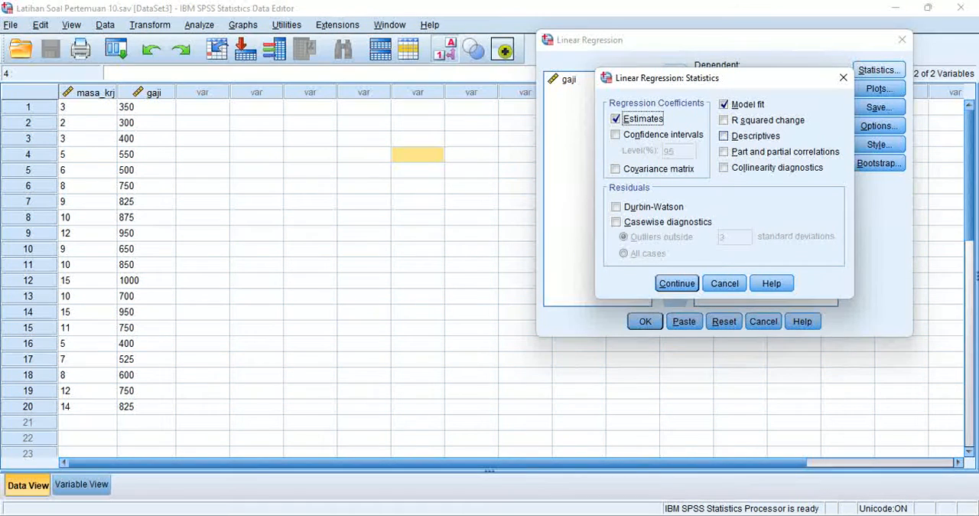
pyautogui.click(725, 136)
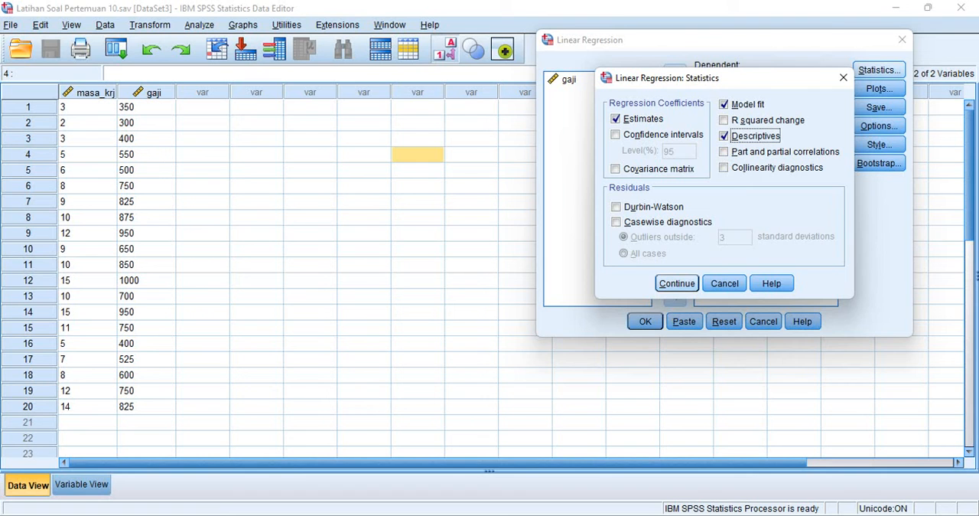
pyautogui.press('Return')
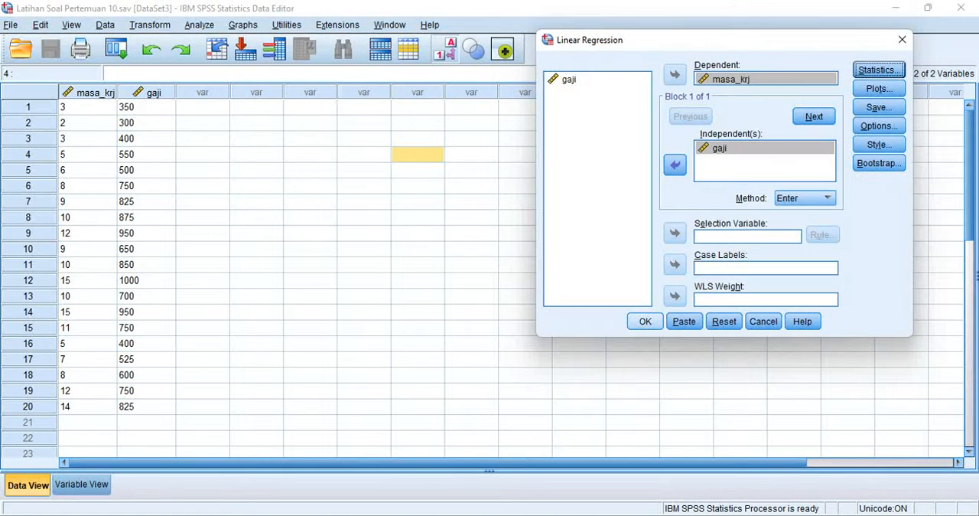
pyautogui.click(645, 321)
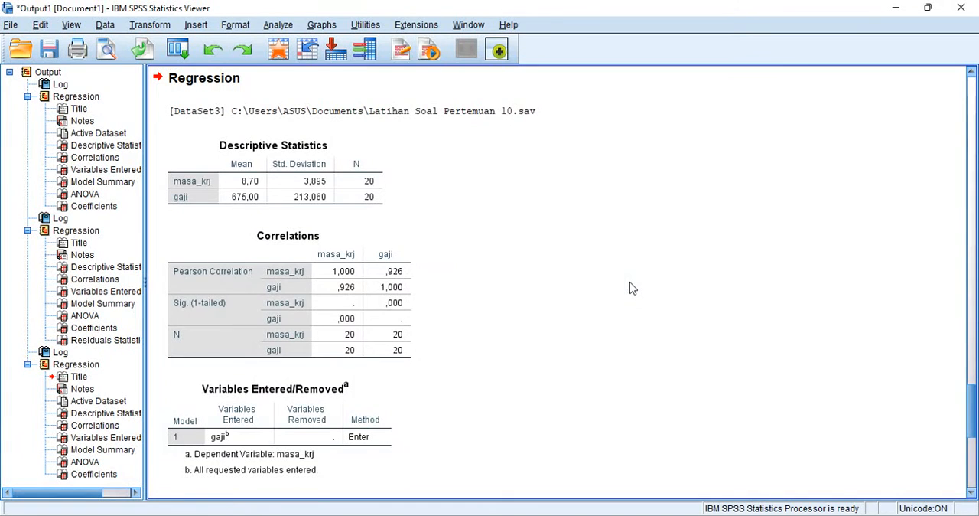
# Examine the regression output for masa_krj and gaji, from the descriptive statistics and correlations through the model summary, ANOVA and coefficients.
pyautogui.click(248, 205)
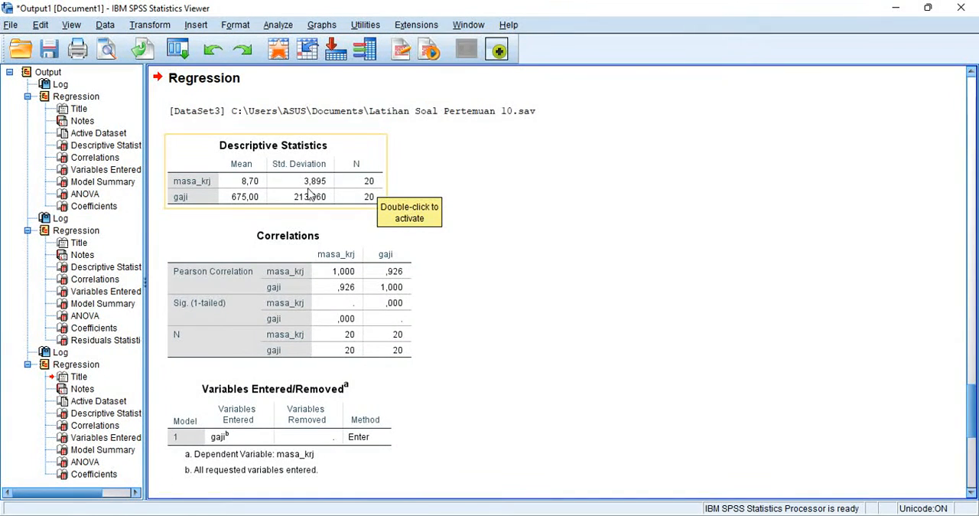
pyautogui.click(258, 224)
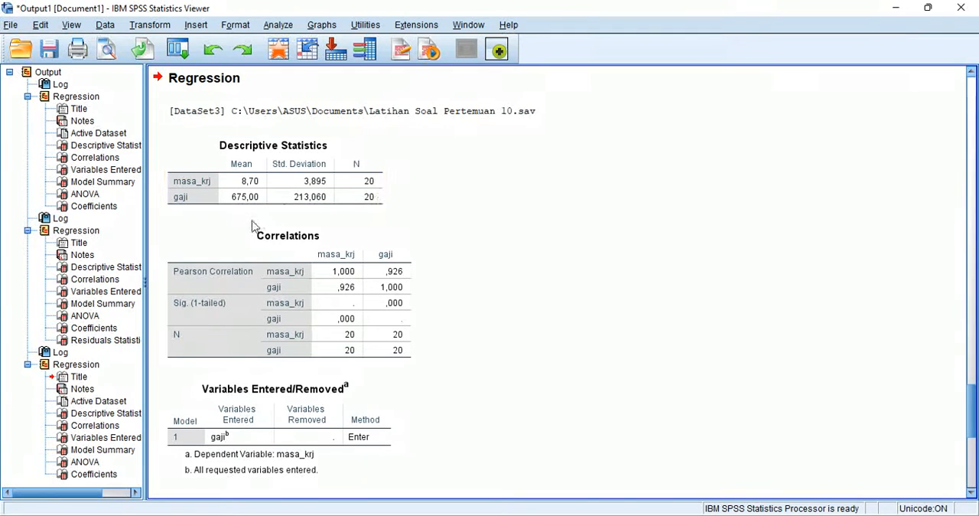
pyautogui.click(183, 198)
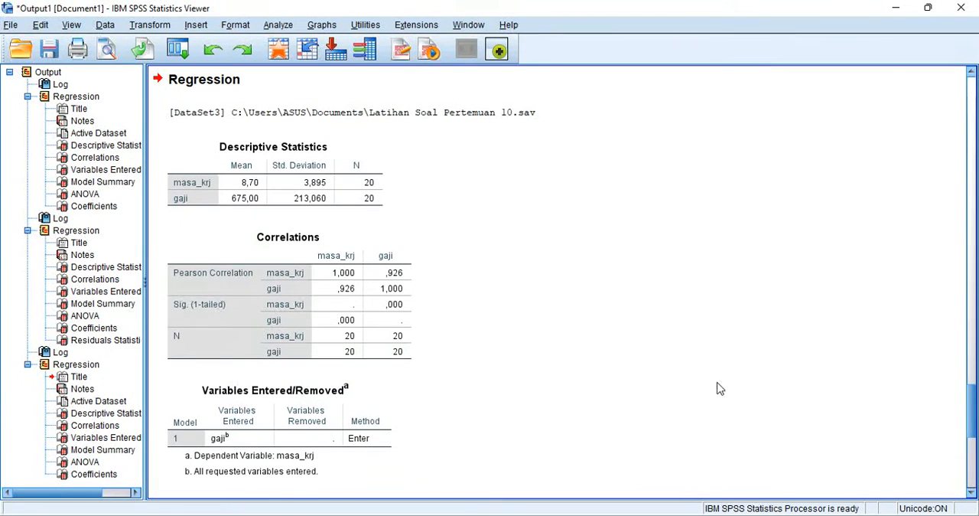
pyautogui.scroll(-3, 801, 438)
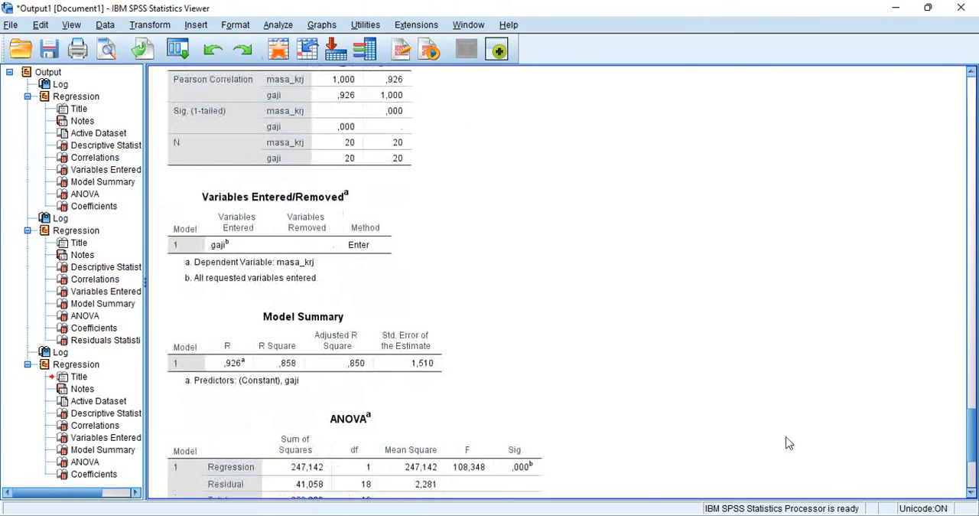
pyautogui.scroll(-3, 789, 439)
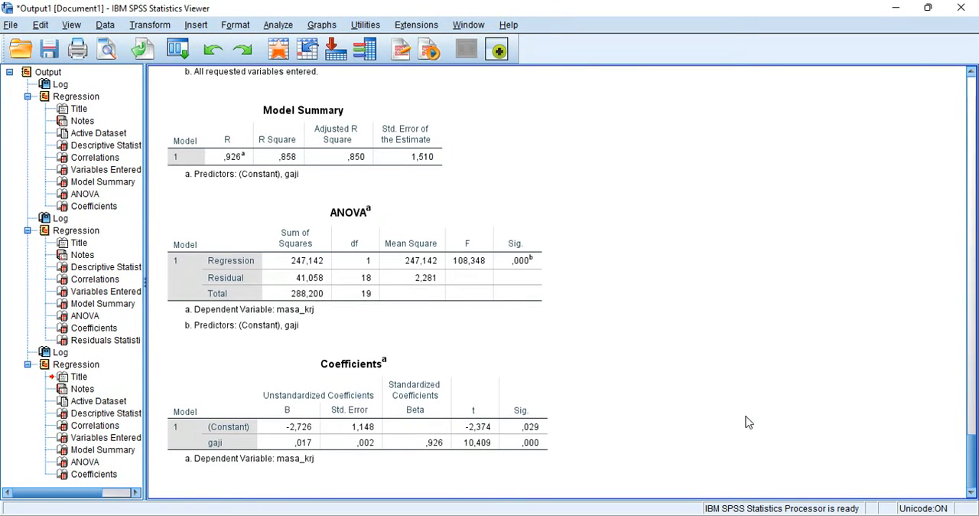
pyautogui.click(317, 411)
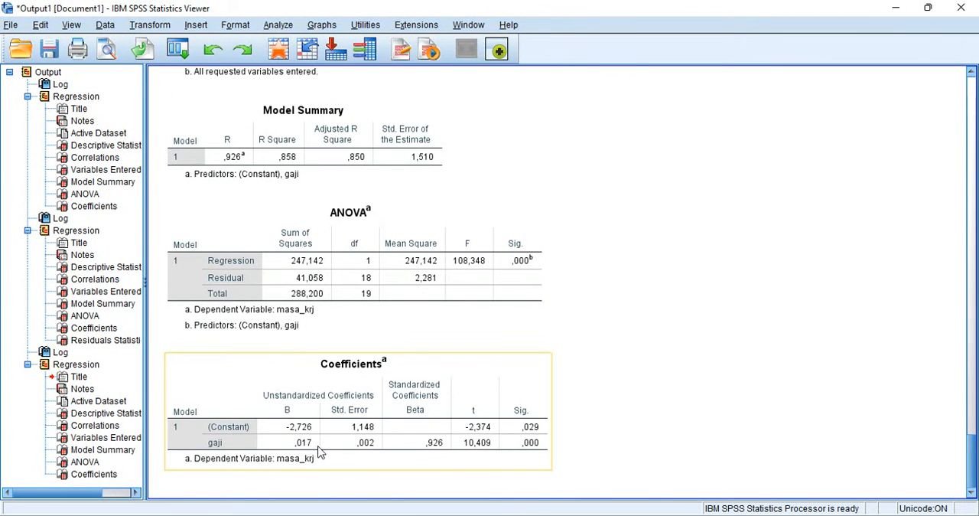
pyautogui.scroll(5, 795, 417)
pyautogui.scroll(1, 797, 417)
pyautogui.scroll(-1, 797, 418)
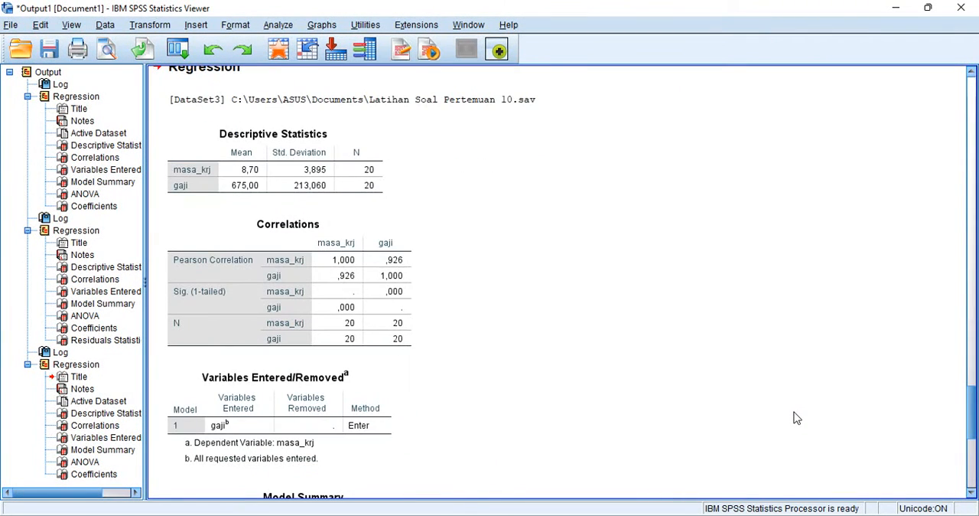
pyautogui.scroll(-5, 796, 417)
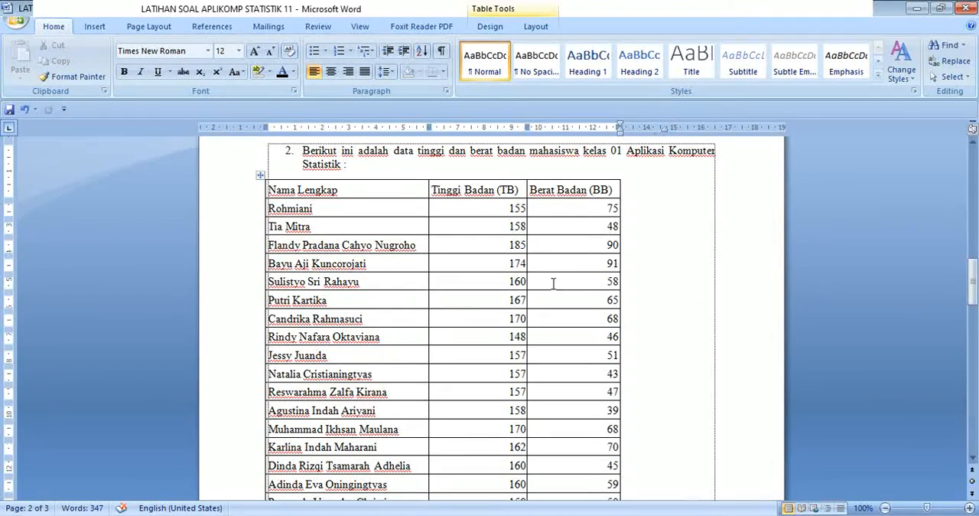
# Review exercise 2 in Word, then start a Linear Regression in SPSS on the height and weight dataset Latihan Soal Pertemuan 10 (2).sav.
pyautogui.scroll(-6, 517, 316)
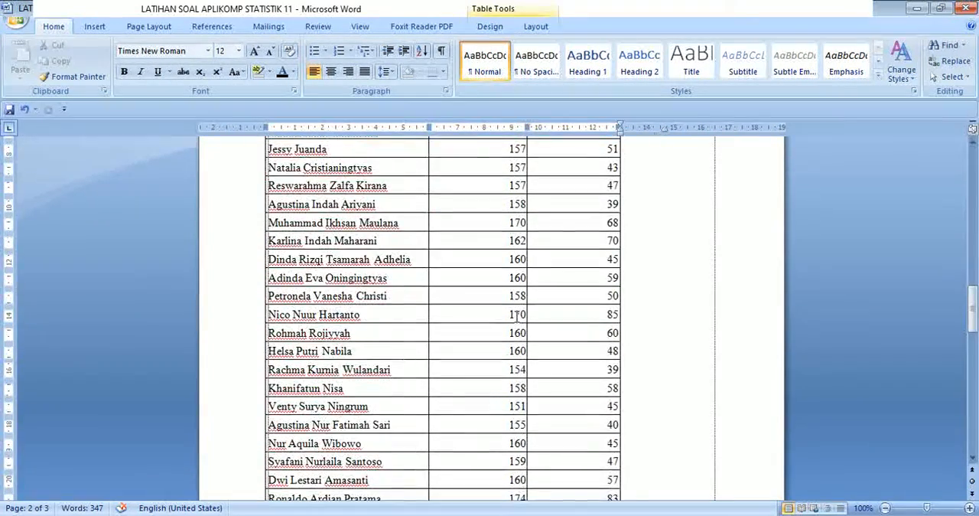
pyautogui.scroll(-10, 518, 316)
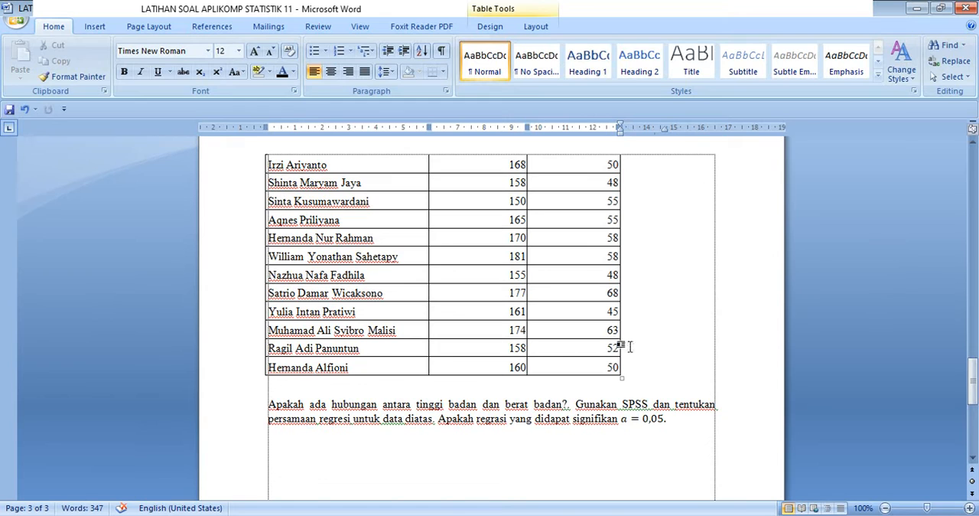
pyautogui.scroll(-1, 511, 408)
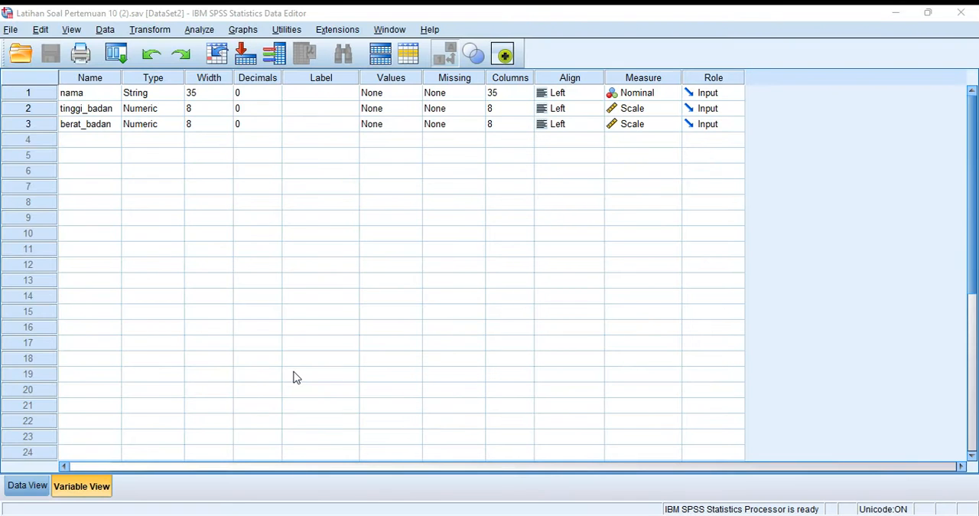
pyautogui.click(297, 377)
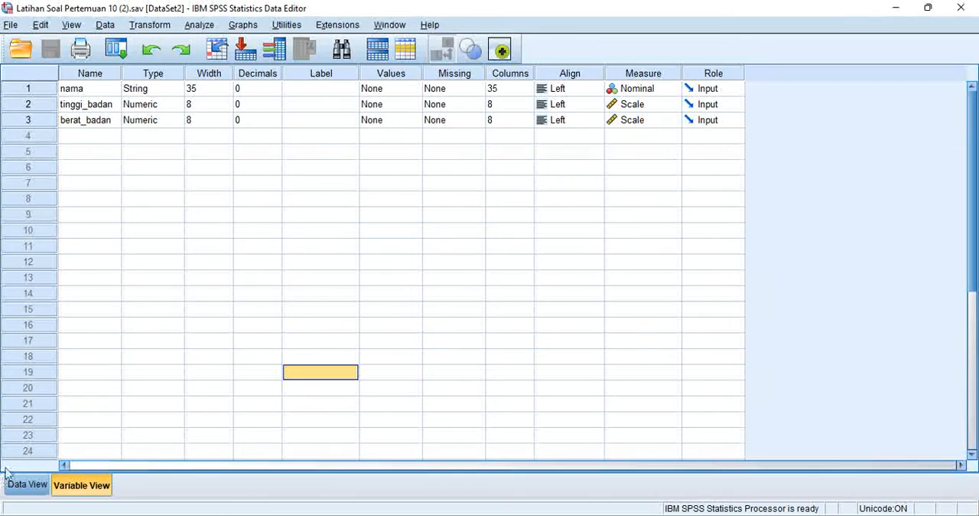
pyautogui.click(22, 486)
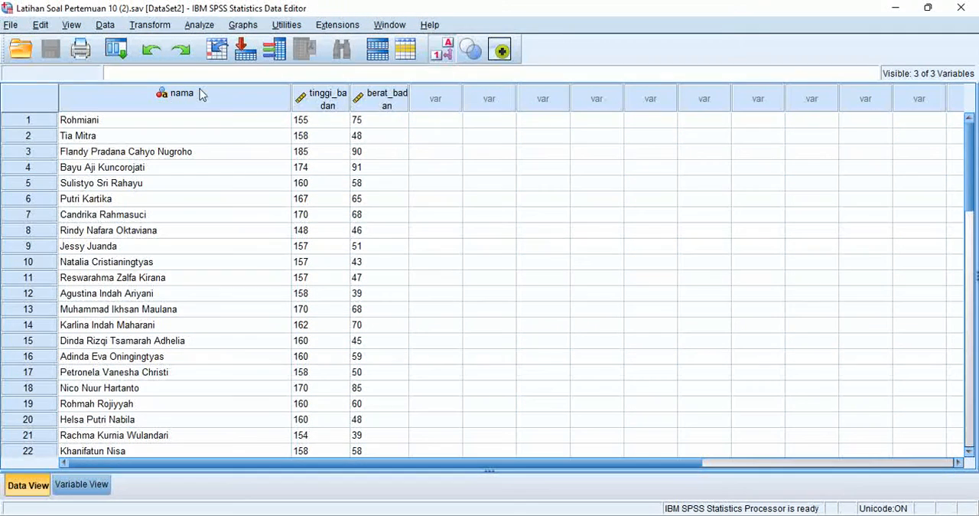
pyautogui.click(208, 24)
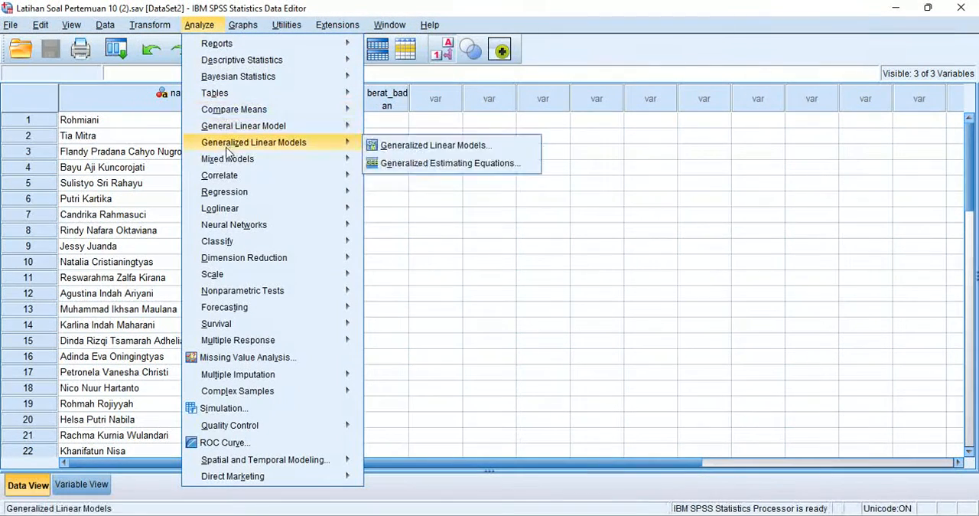
pyautogui.moveTo(258, 196)
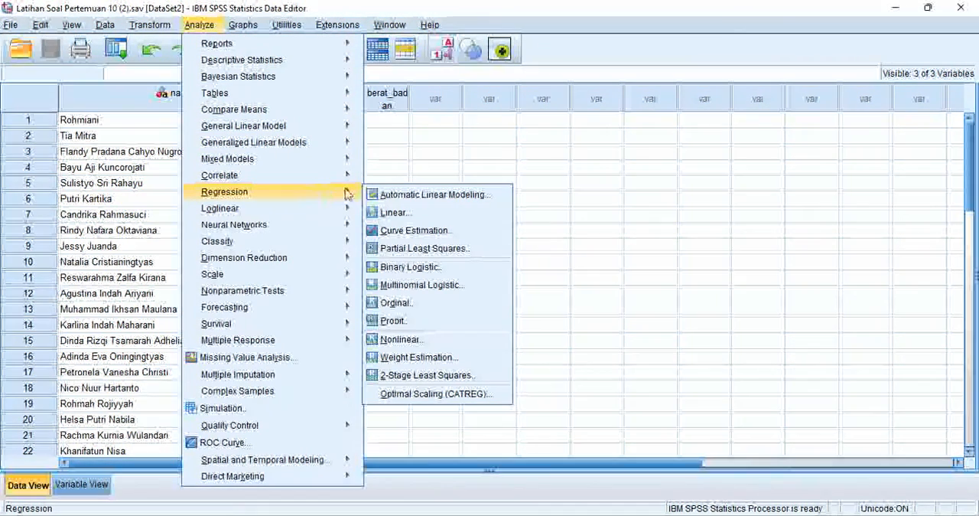
pyautogui.click(401, 215)
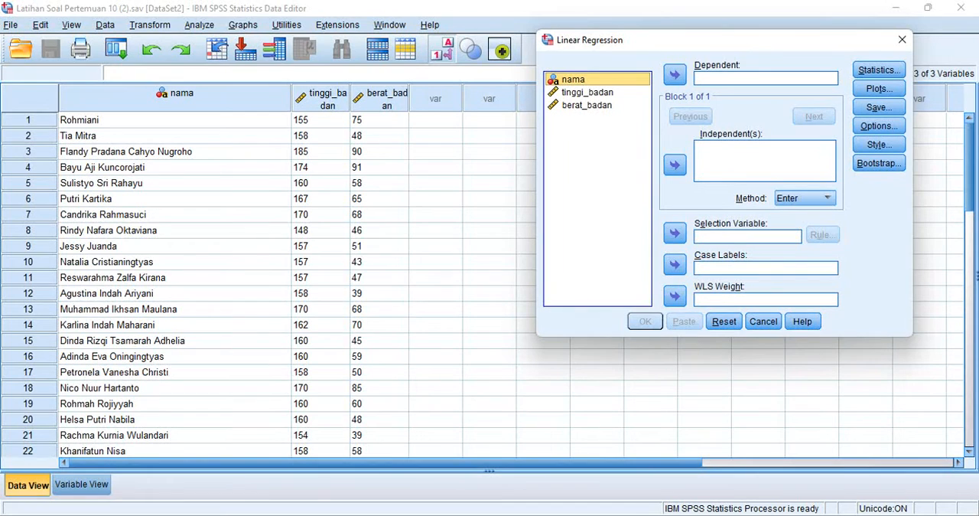
# Assign tinggi_badan as the dependent variable, berat_badan as the independent variable and nama as the case labels.
pyautogui.click(587, 92)
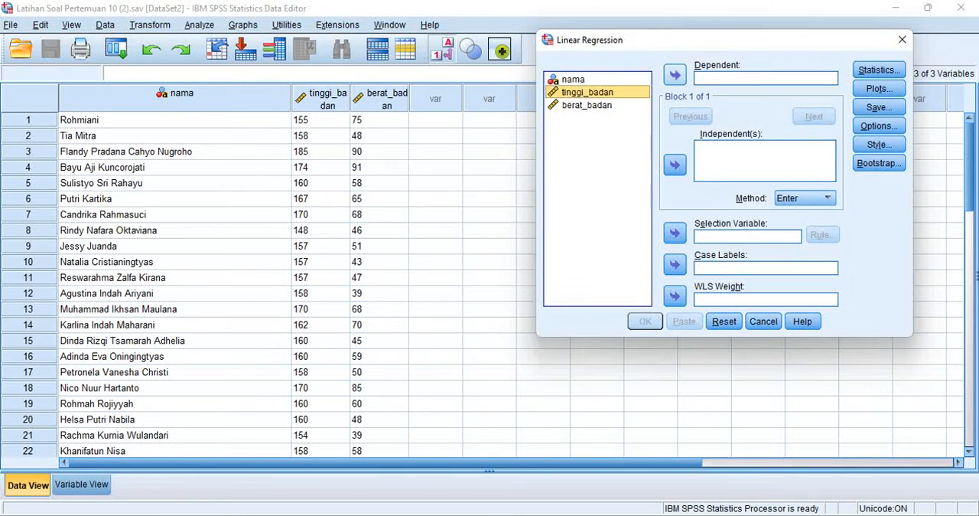
pyautogui.click(675, 74)
pyautogui.click(587, 92)
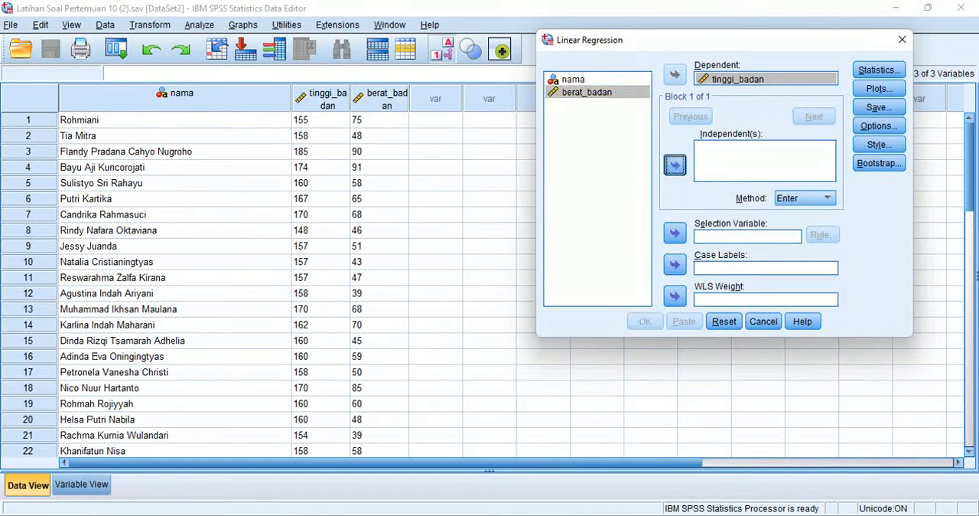
pyautogui.click(674, 164)
pyautogui.click(574, 80)
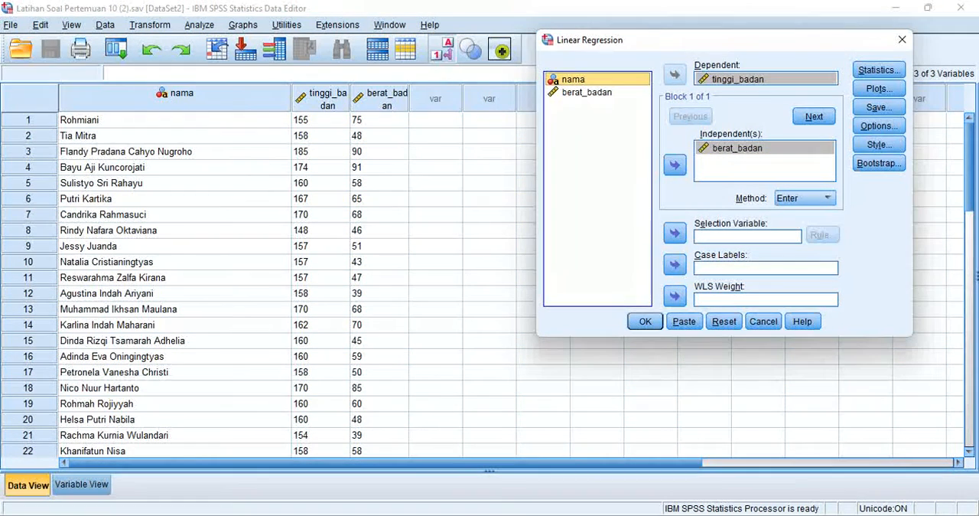
pyautogui.click(675, 264)
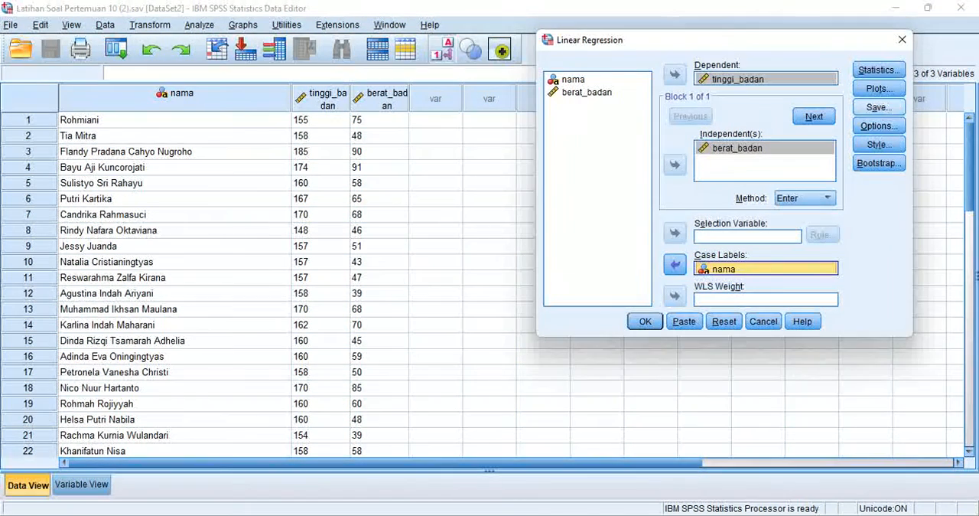
# Keep the default regression options, include Descriptives in the statistics, and run the tinggi_badan regression.
pyautogui.click(879, 125)
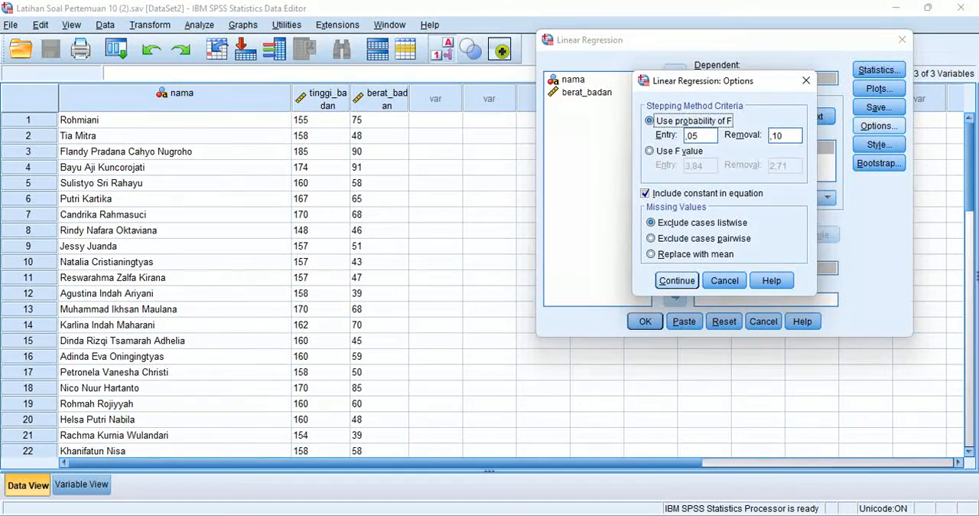
pyautogui.click(677, 280)
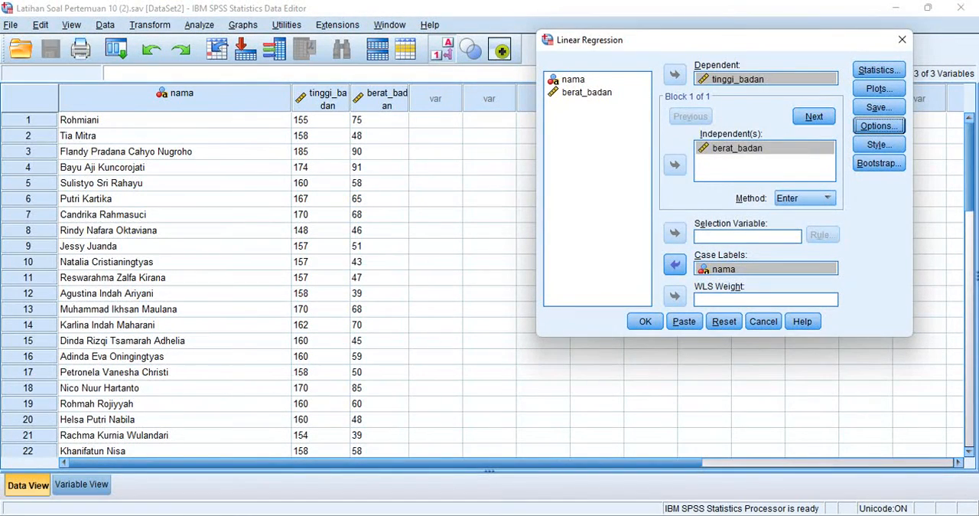
pyautogui.click(879, 69)
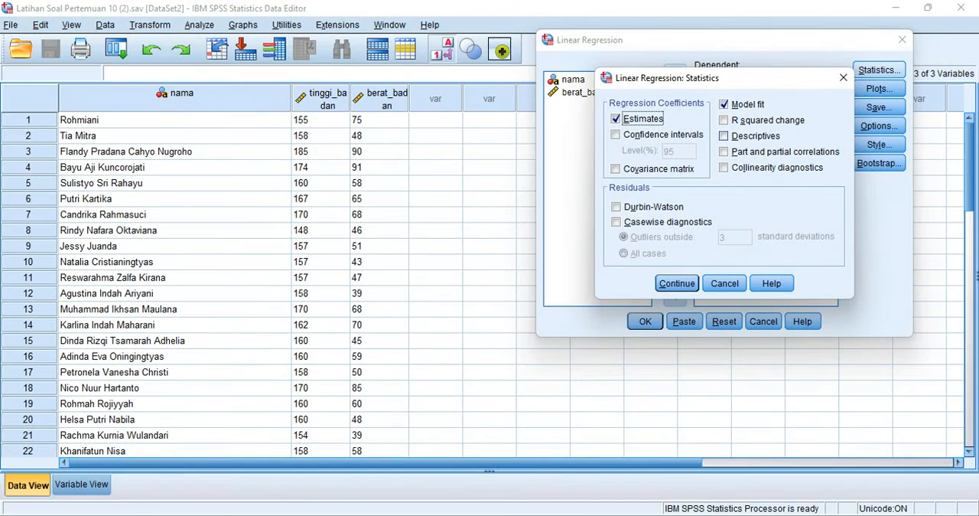
pyautogui.click(725, 136)
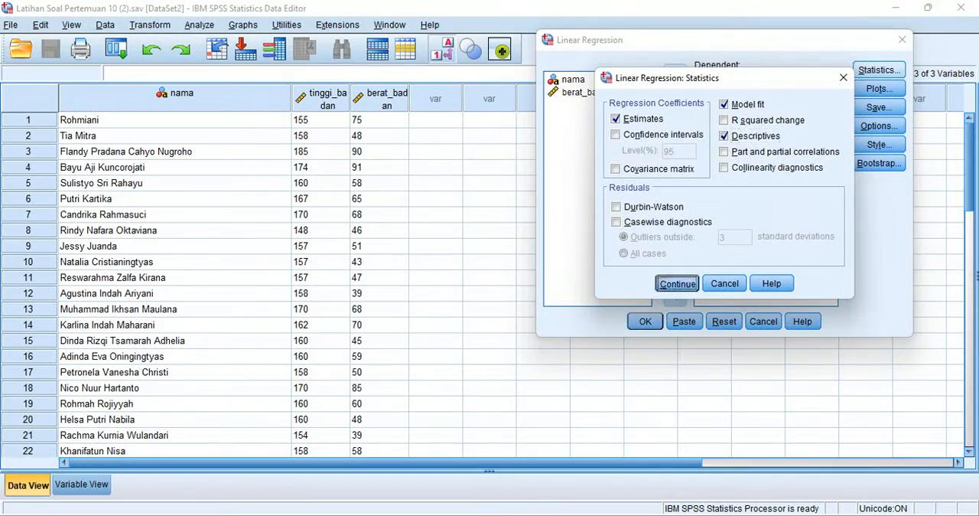
pyautogui.click(677, 283)
pyautogui.click(645, 321)
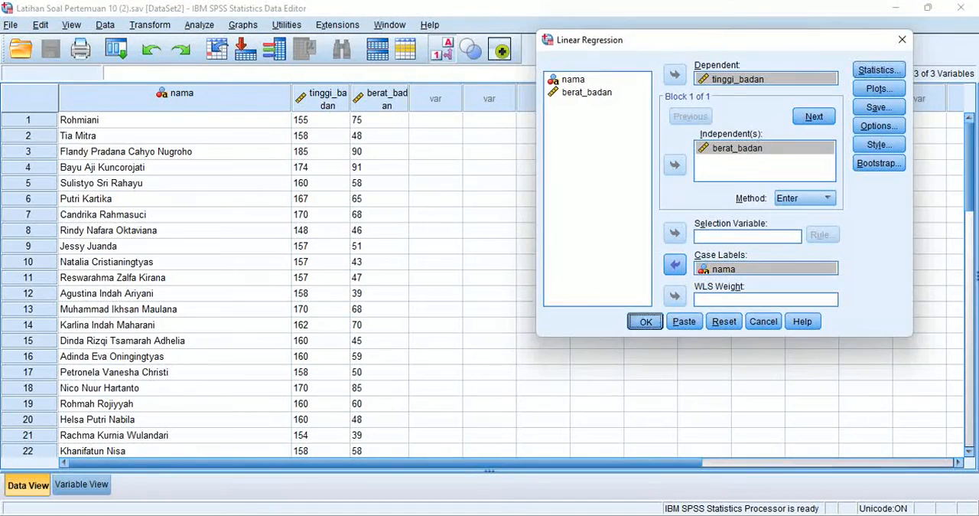